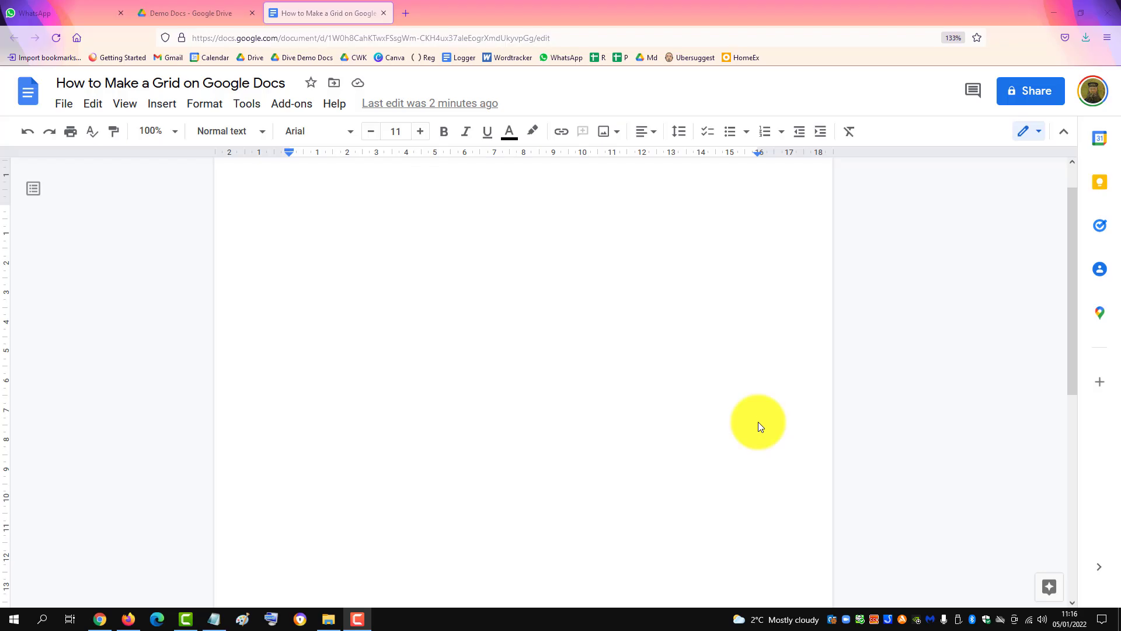
Insert an empty table 10 columns wide and 5 rows tall
left_click(166, 114)
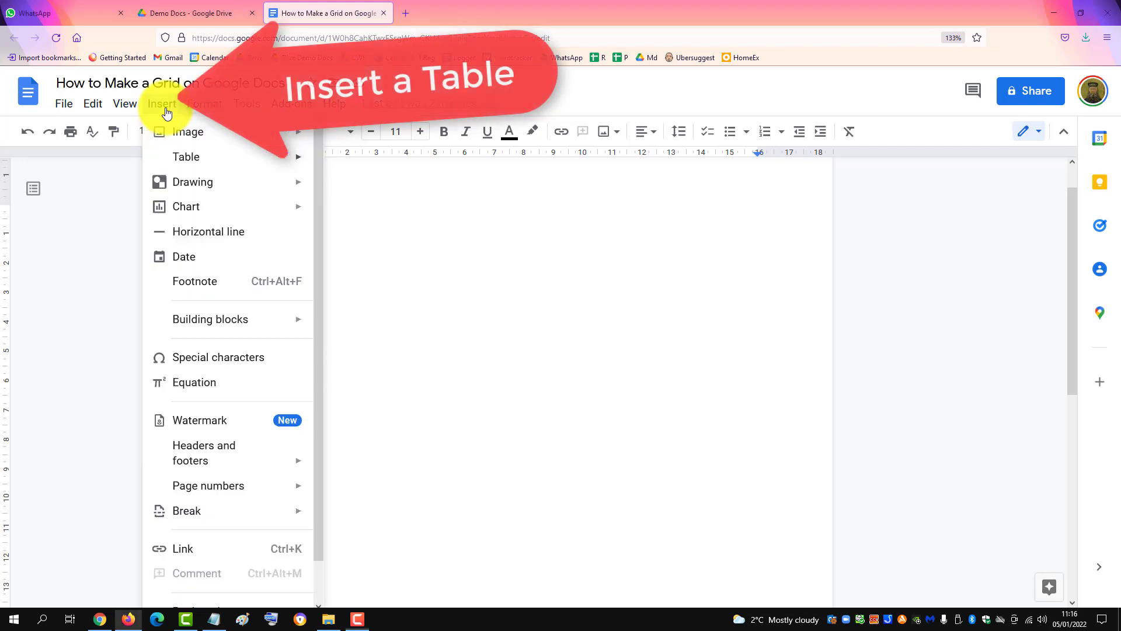
mouse_move(185, 157)
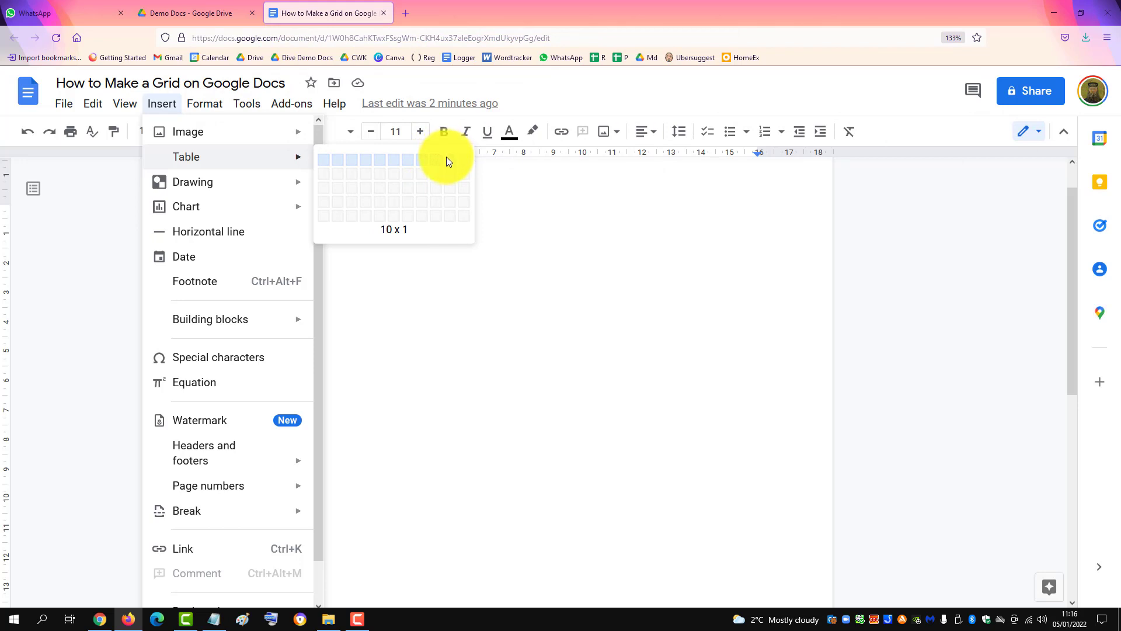
left_click(447, 215)
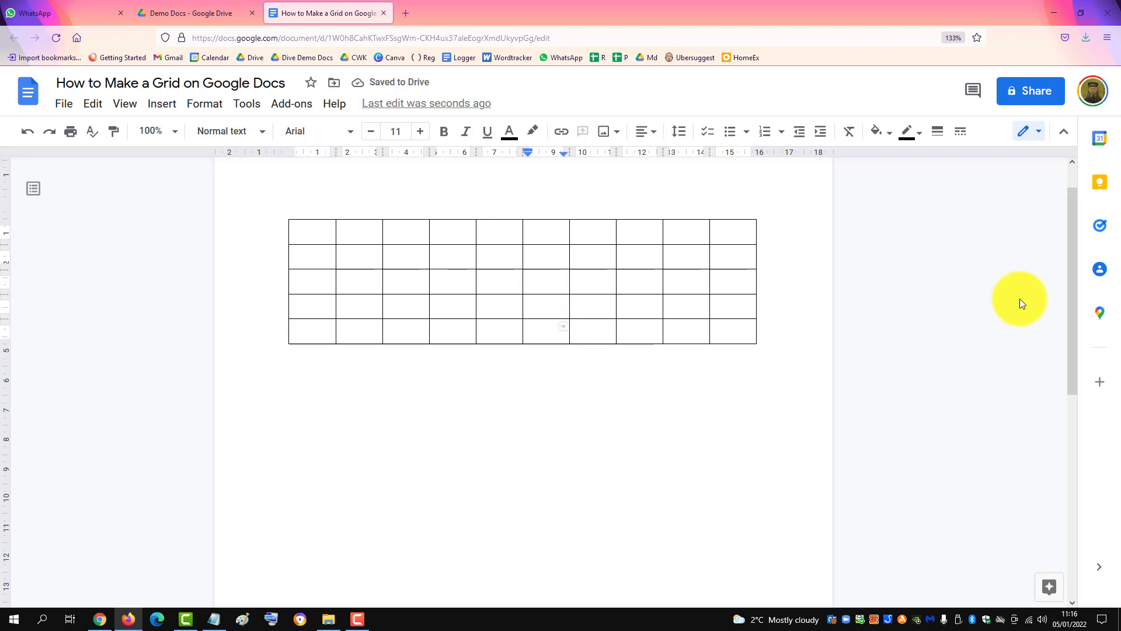
left_click_drag(1072, 339, 1073, 377)
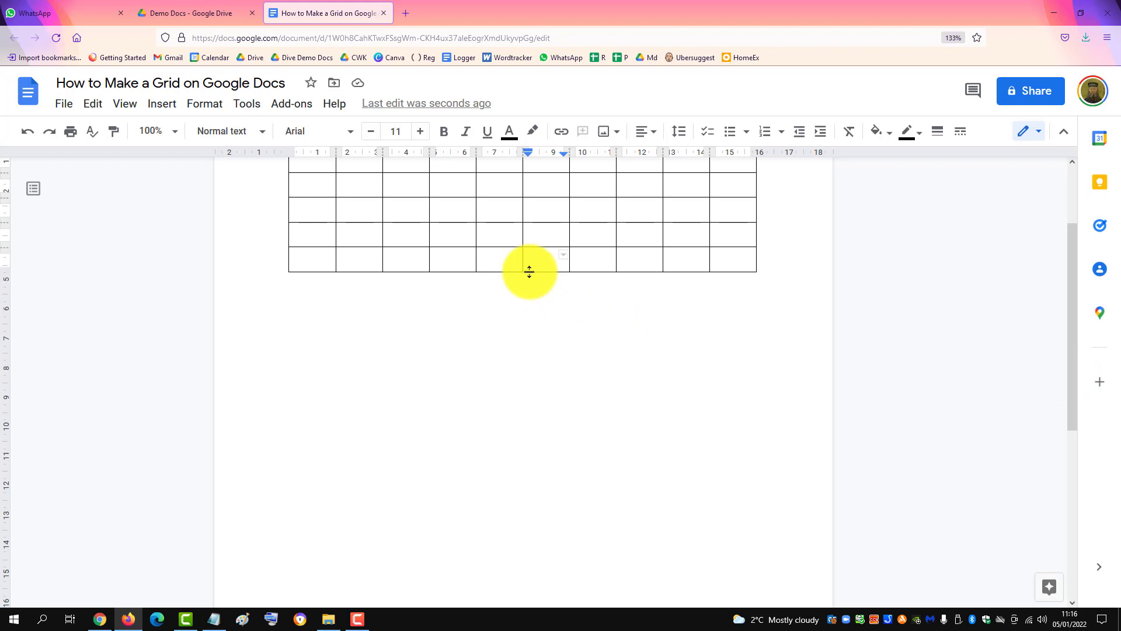
Stretch the table's bottom edge far down the page and distribute the five rows evenly
left_click_drag(529, 272, 528, 557)
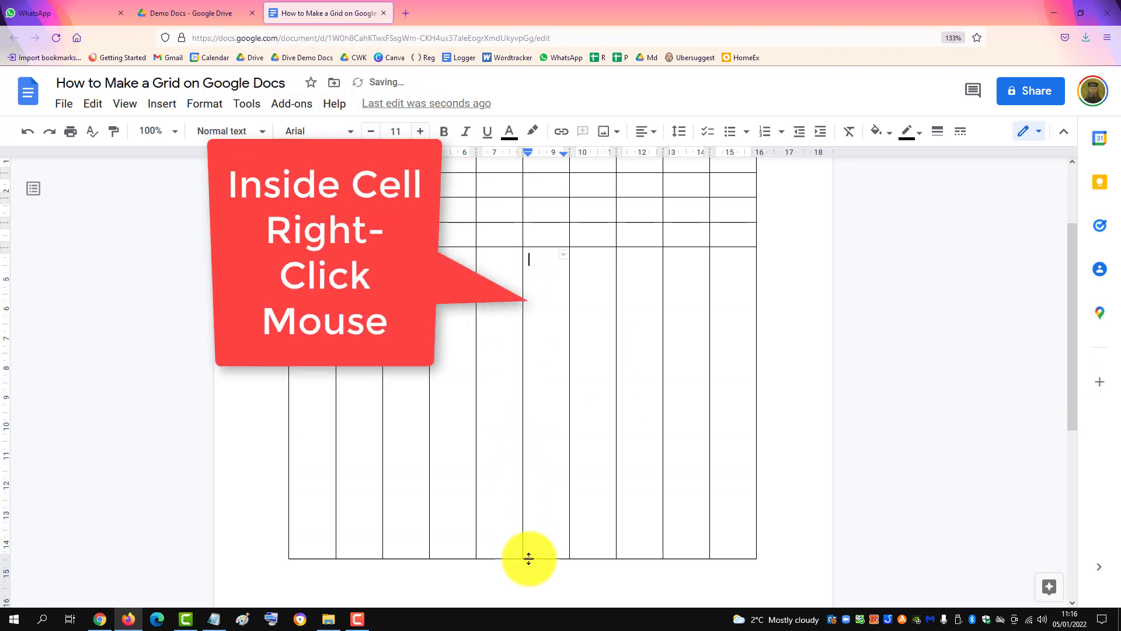
right_click(539, 379)
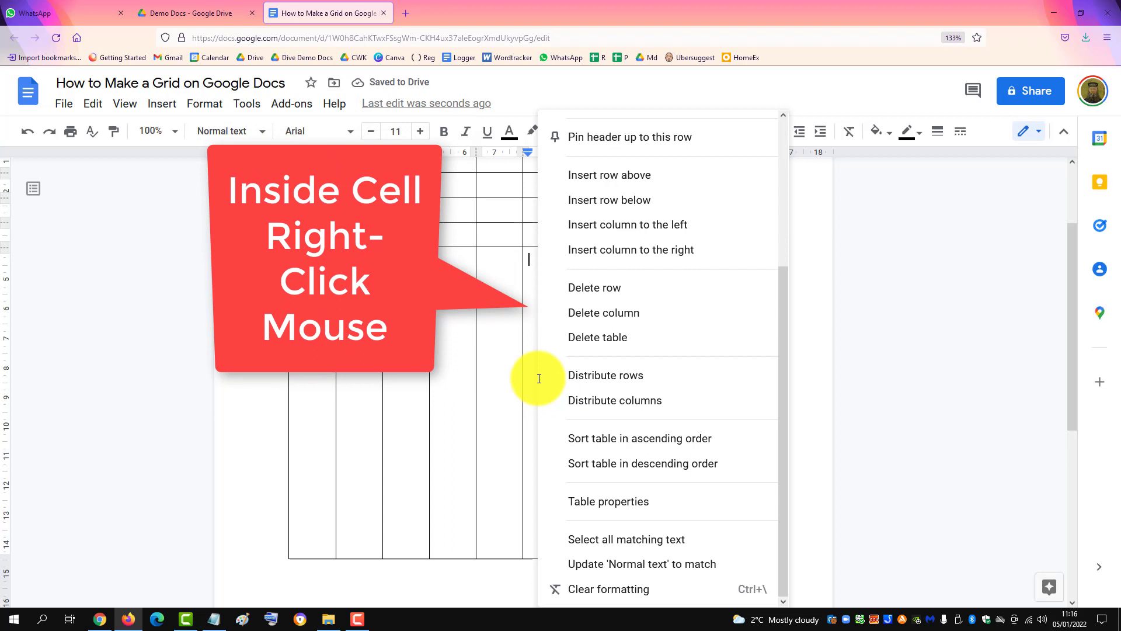
left_click(604, 377)
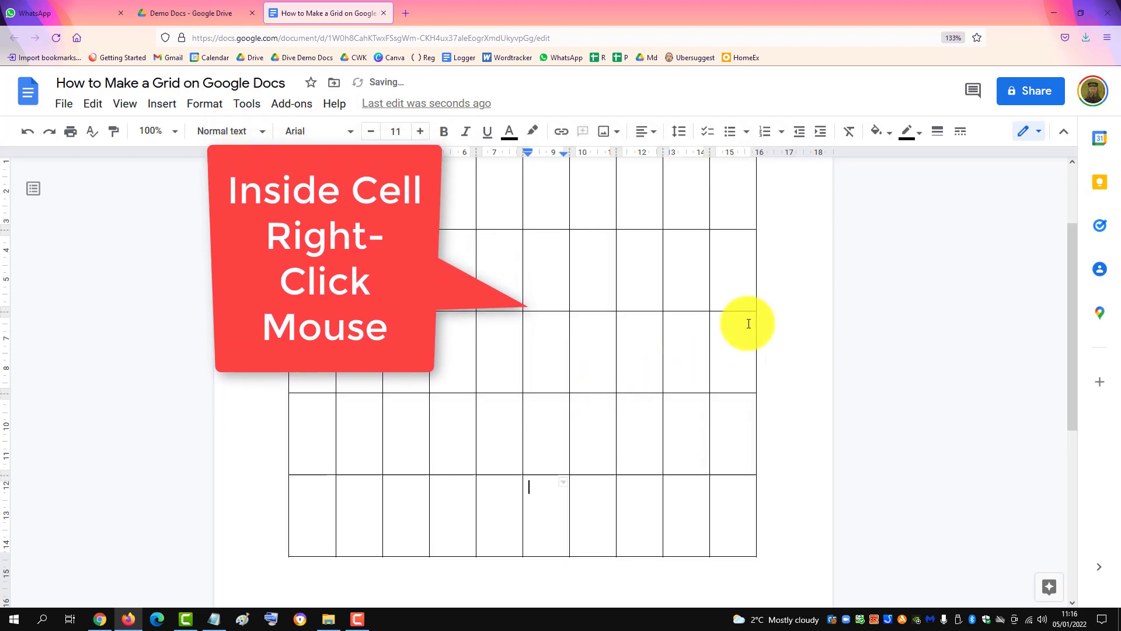
left_click_drag(1073, 353, 1046, 325)
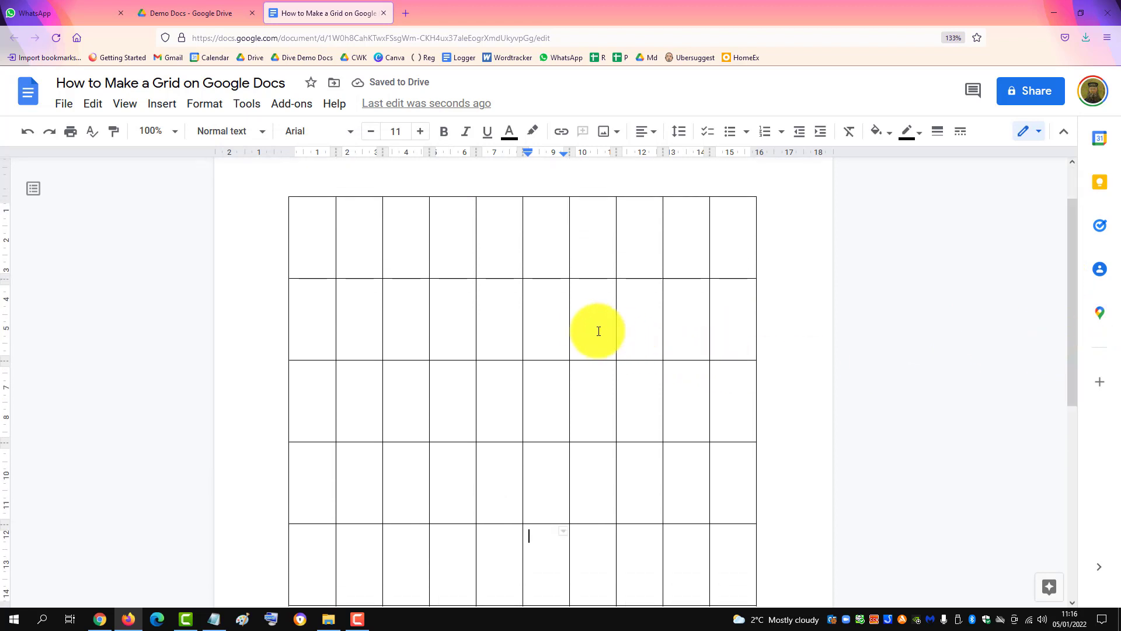
Merge two adjacent cells in the second row into one cell
left_click_drag(594, 326, 650, 317)
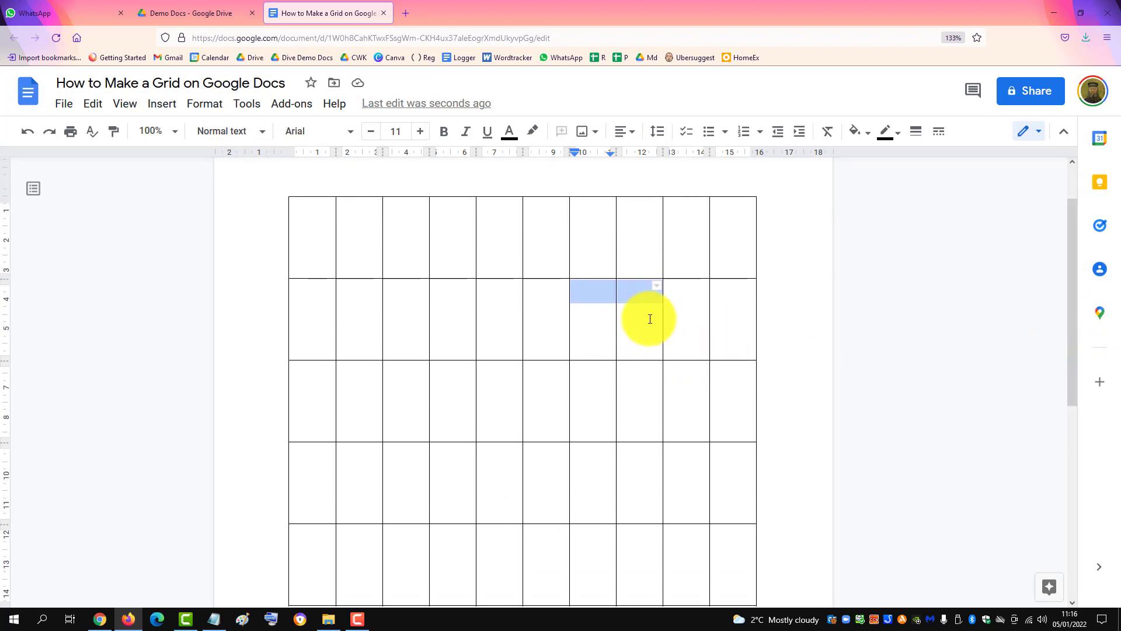
right_click(619, 298)
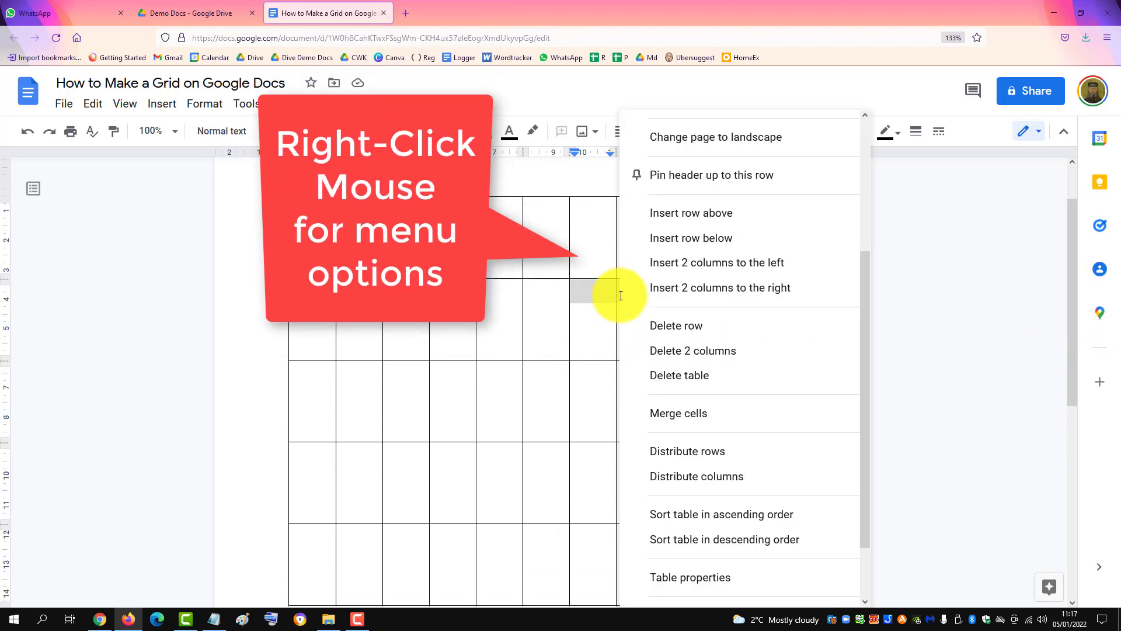
left_click(665, 410)
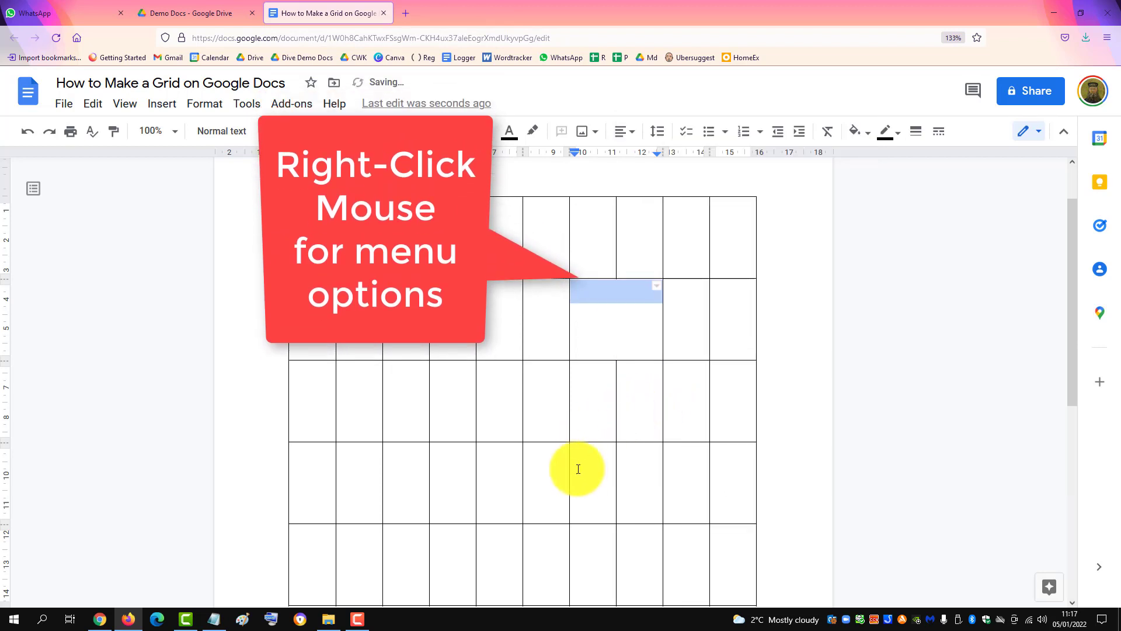
Merge the four right-hand cells of the fourth row into one block
left_click_drag(579, 468, 713, 471)
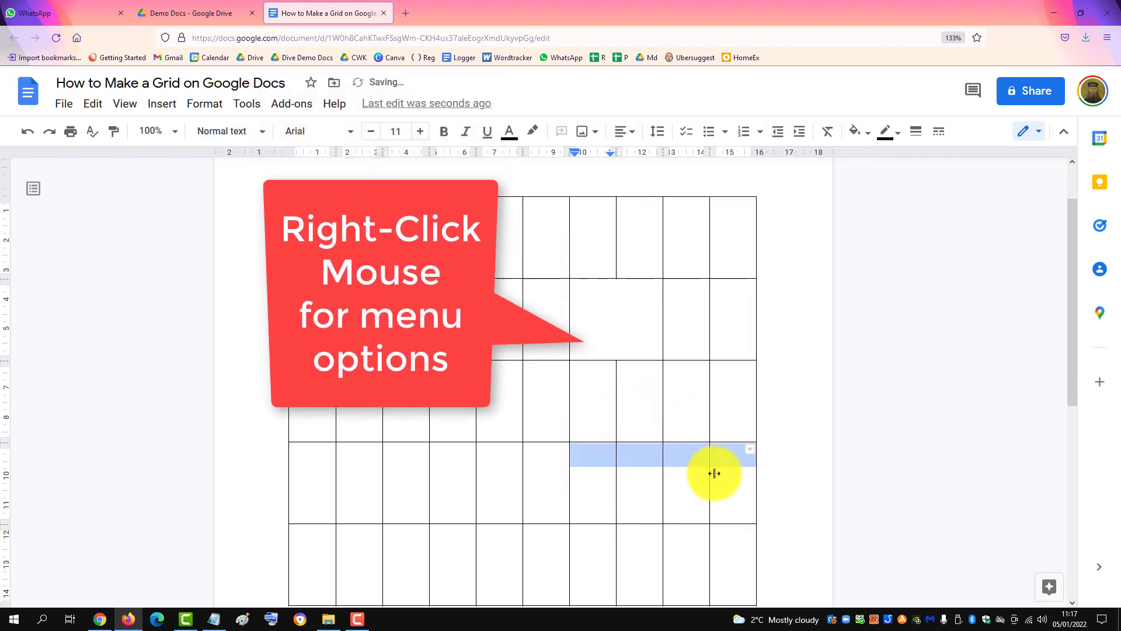
right_click(652, 457)
left_click(698, 420)
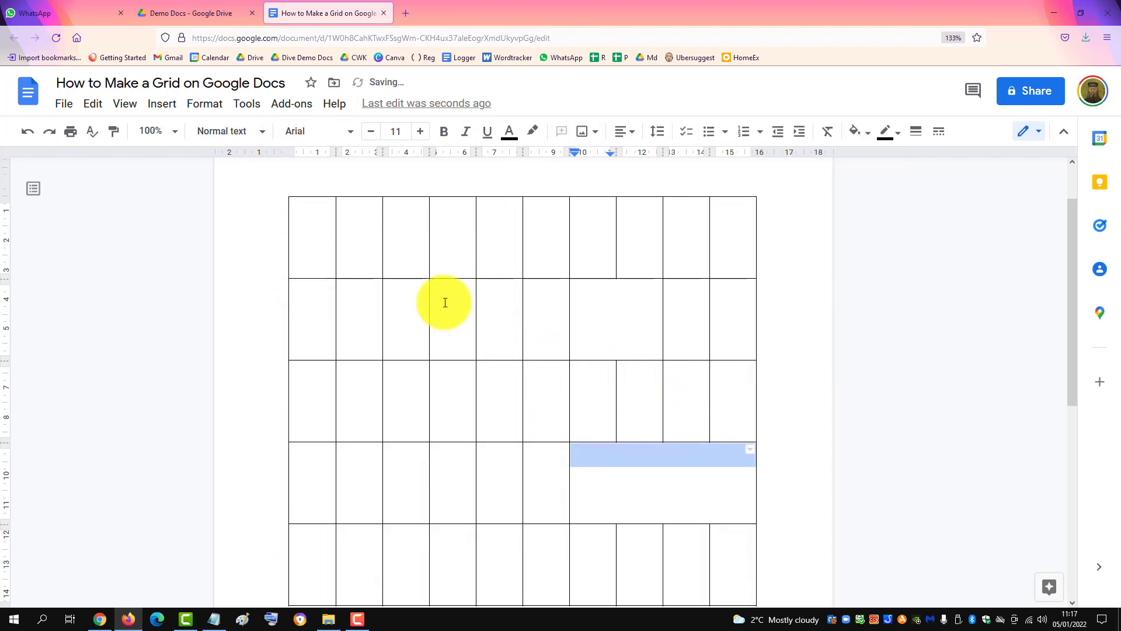
left_click(310, 211)
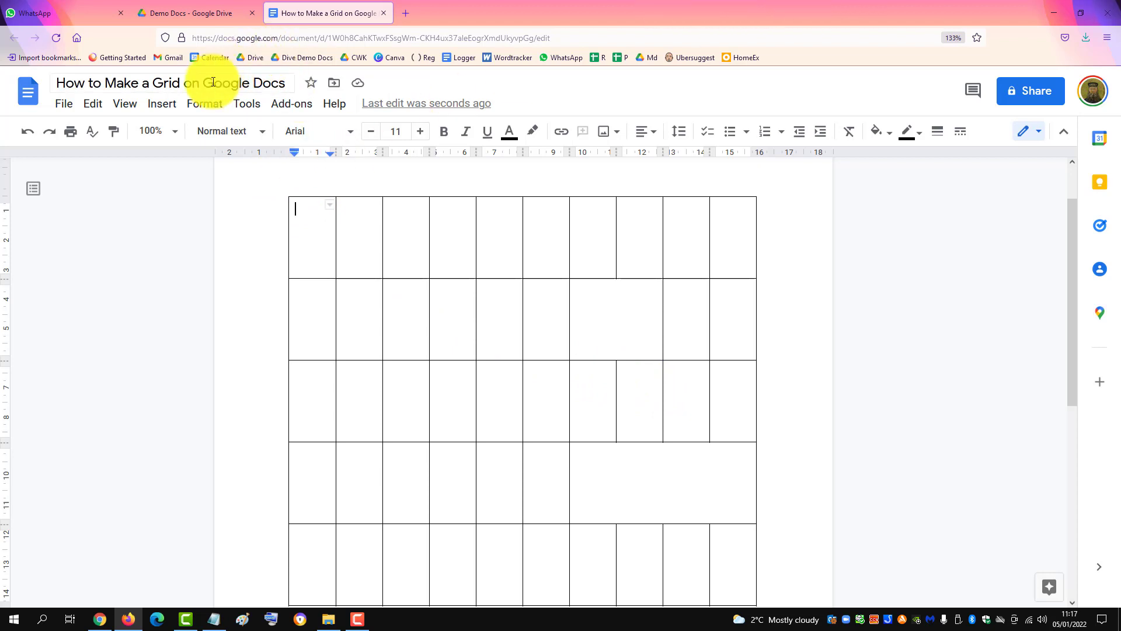
Set the table border colour to light grey 1 in Table properties
left_click(208, 104)
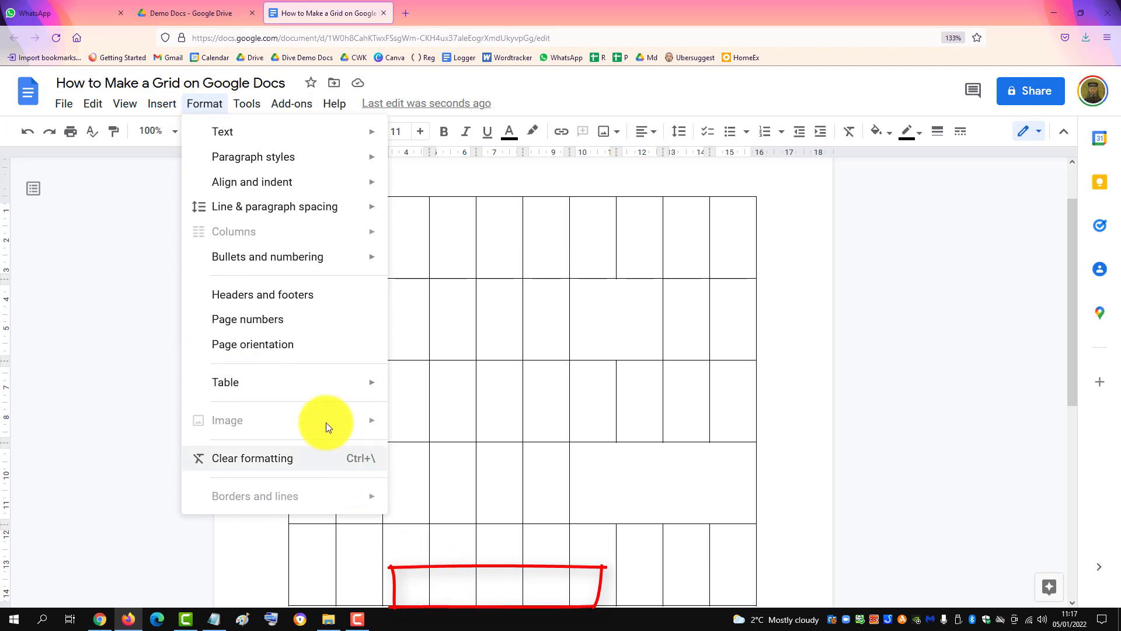
mouse_move(226, 382)
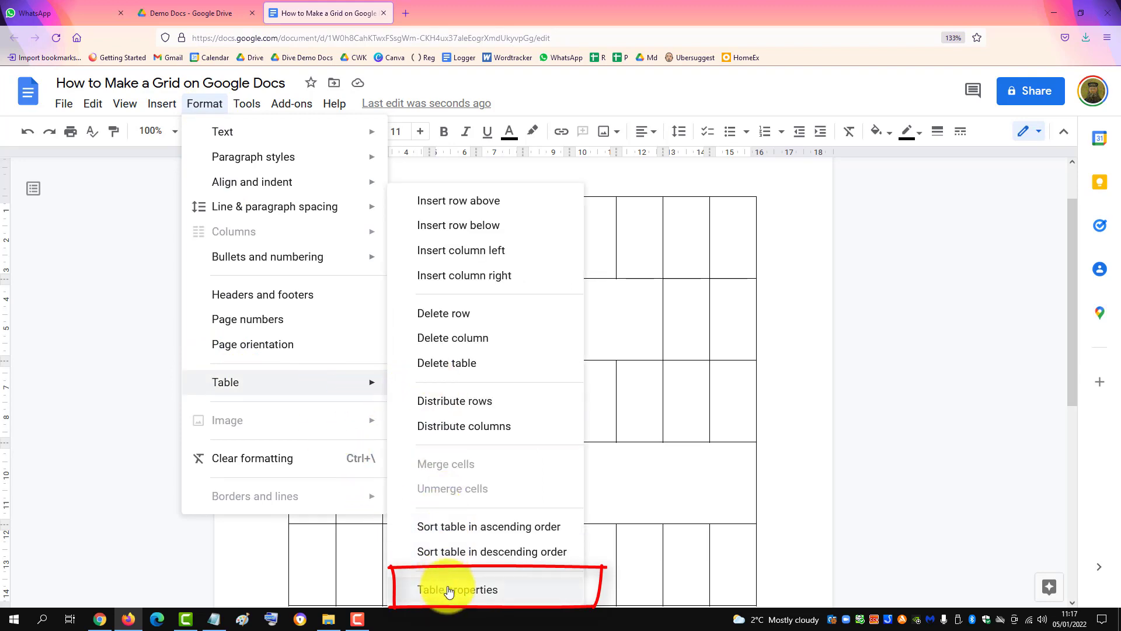
left_click(449, 589)
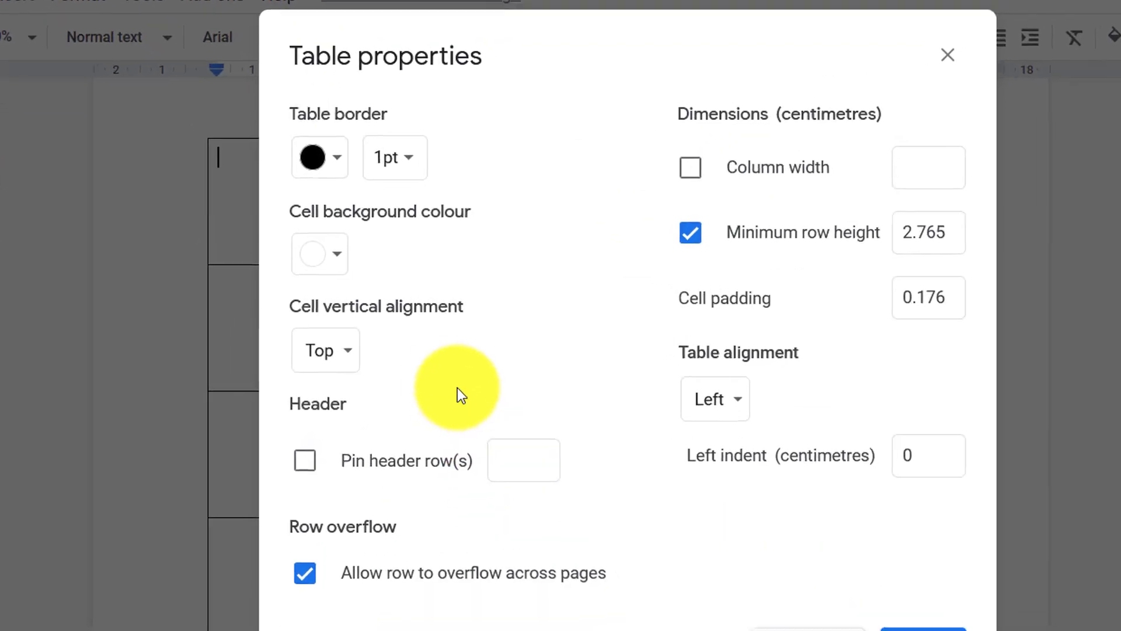
left_click(332, 159)
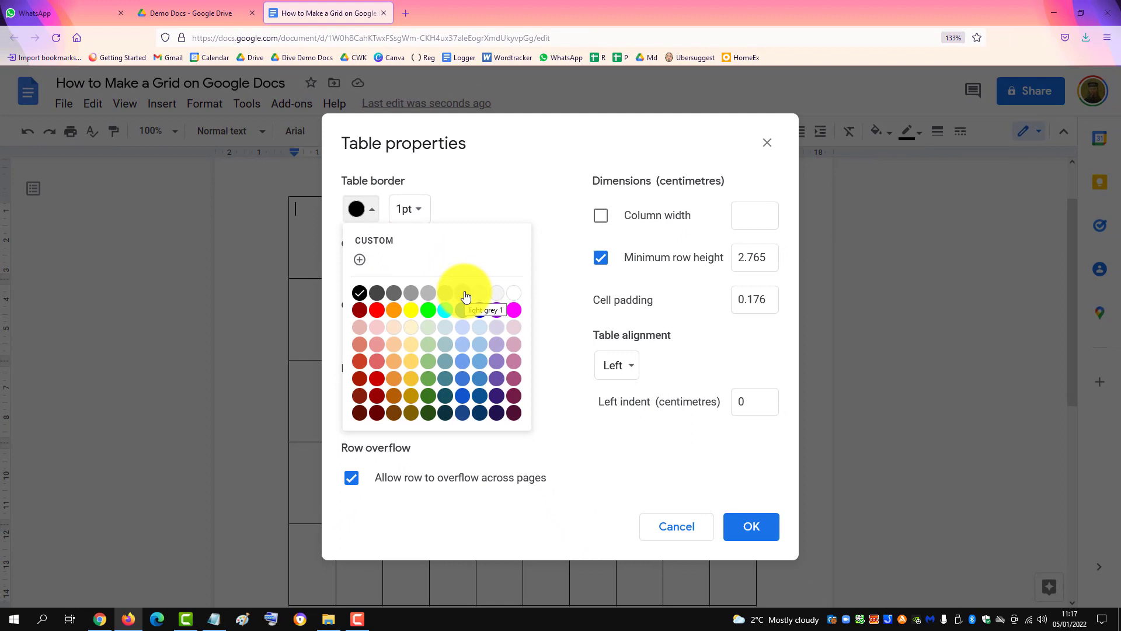
left_click(465, 298)
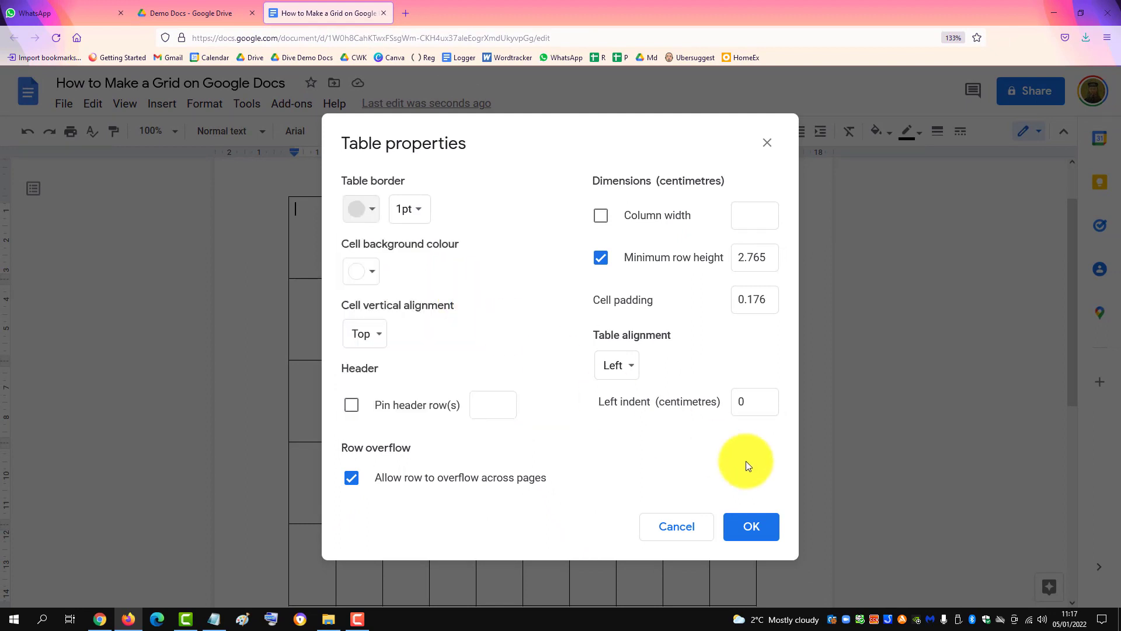
left_click(753, 528)
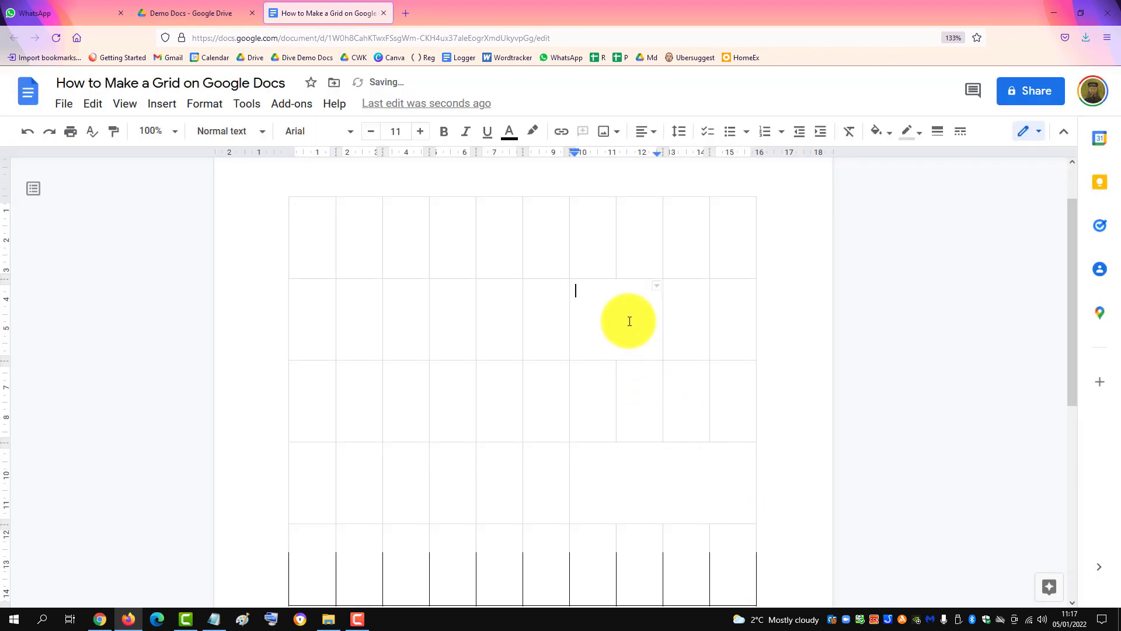
left_click_drag(1070, 317, 1068, 394)
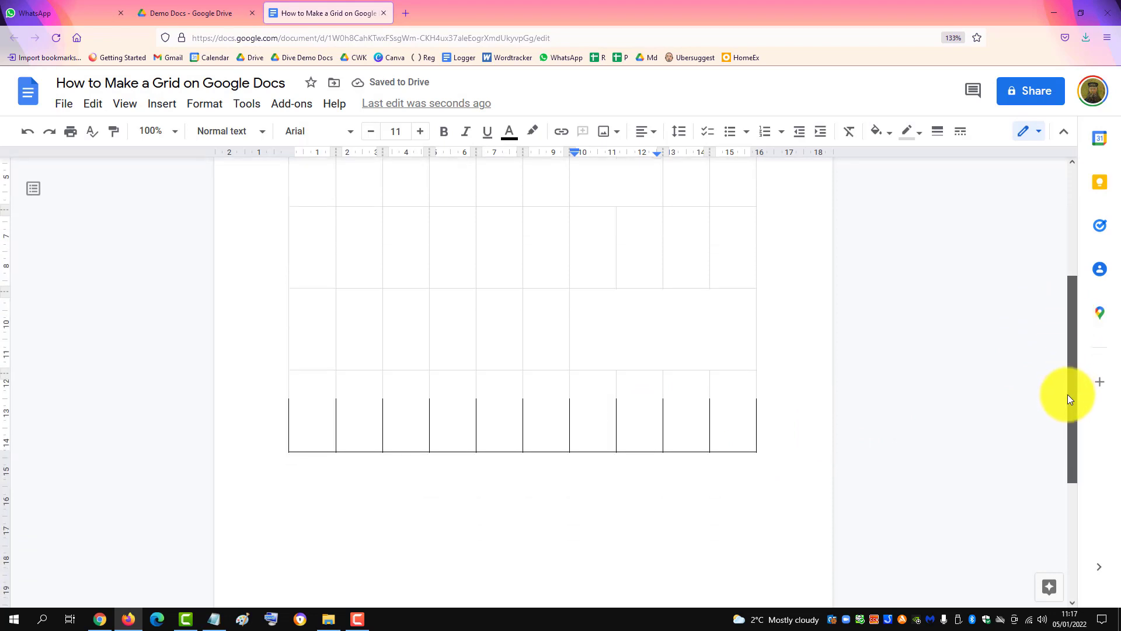
left_click_drag(321, 430, 653, 444)
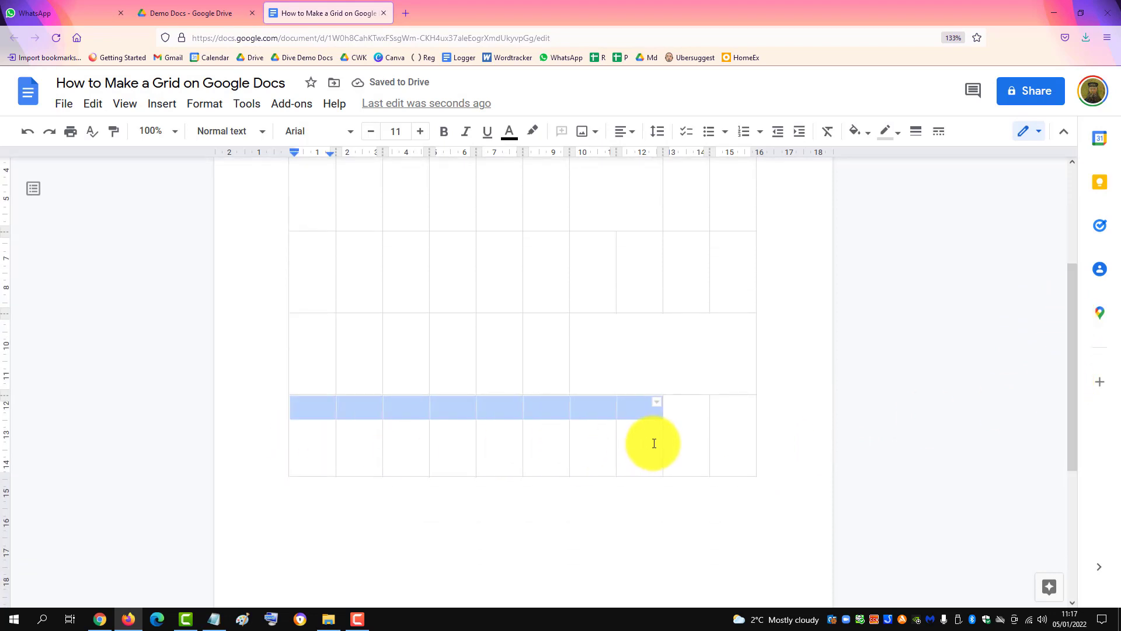
left_click(676, 429)
key("Up")
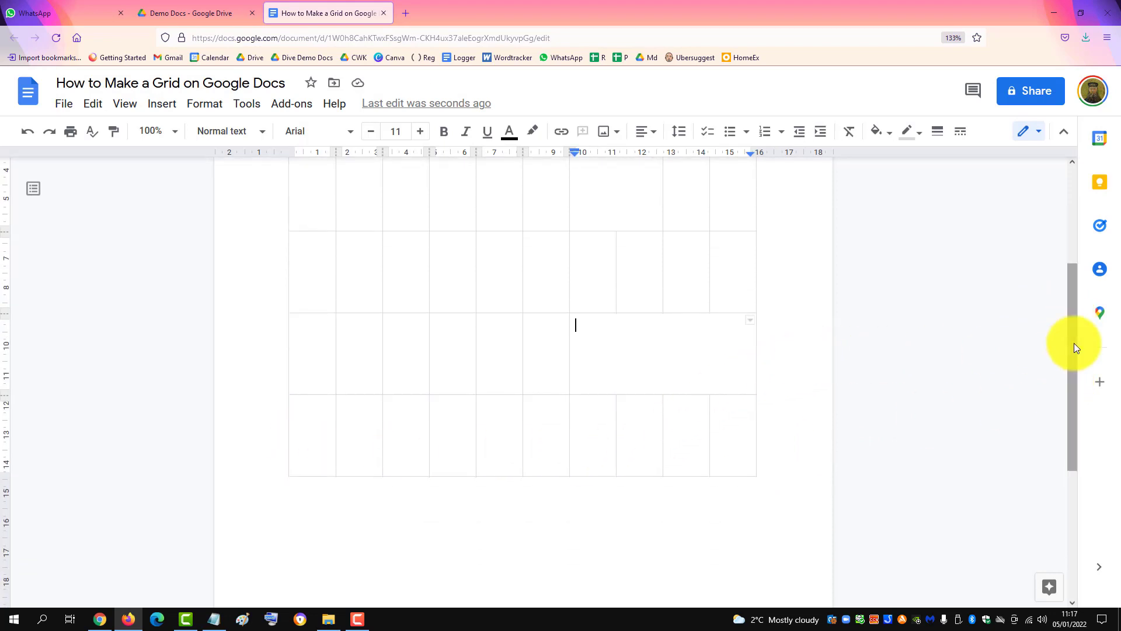
left_click_drag(1075, 350, 1063, 264)
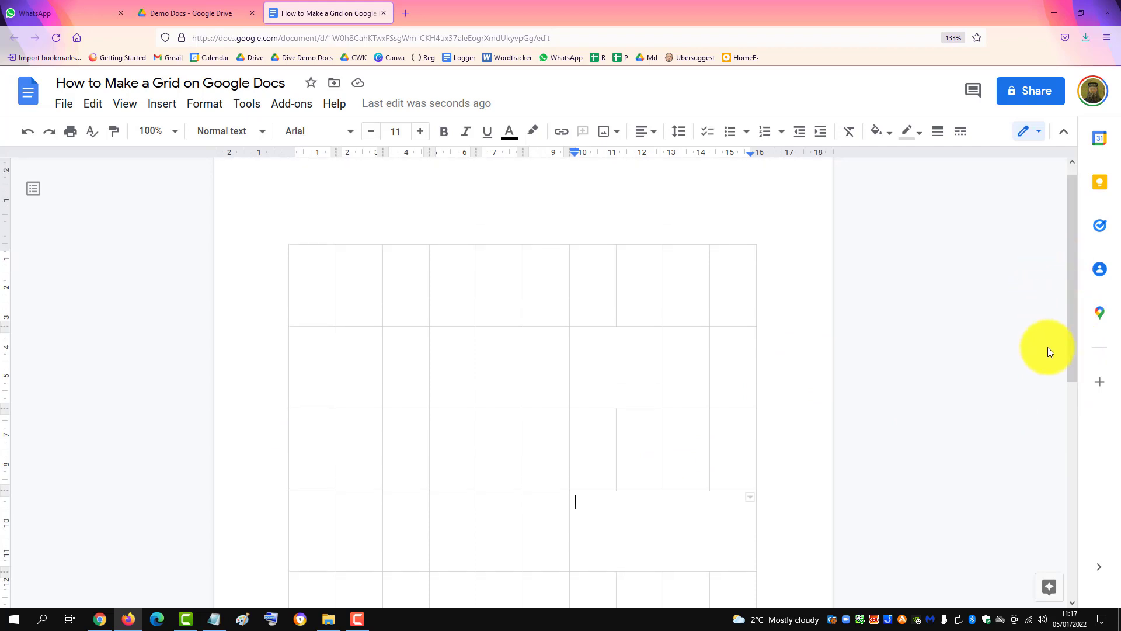
left_click_drag(1065, 312, 1067, 379)
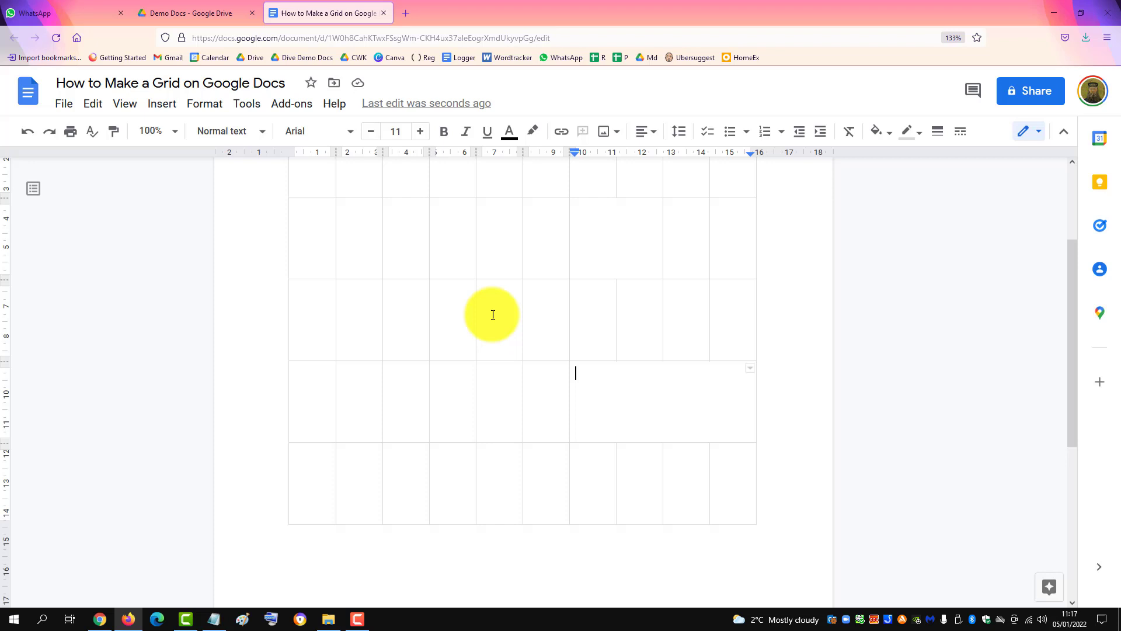
Insert a row below and a column left of the first column, giving eleven columns
right_click(492, 317)
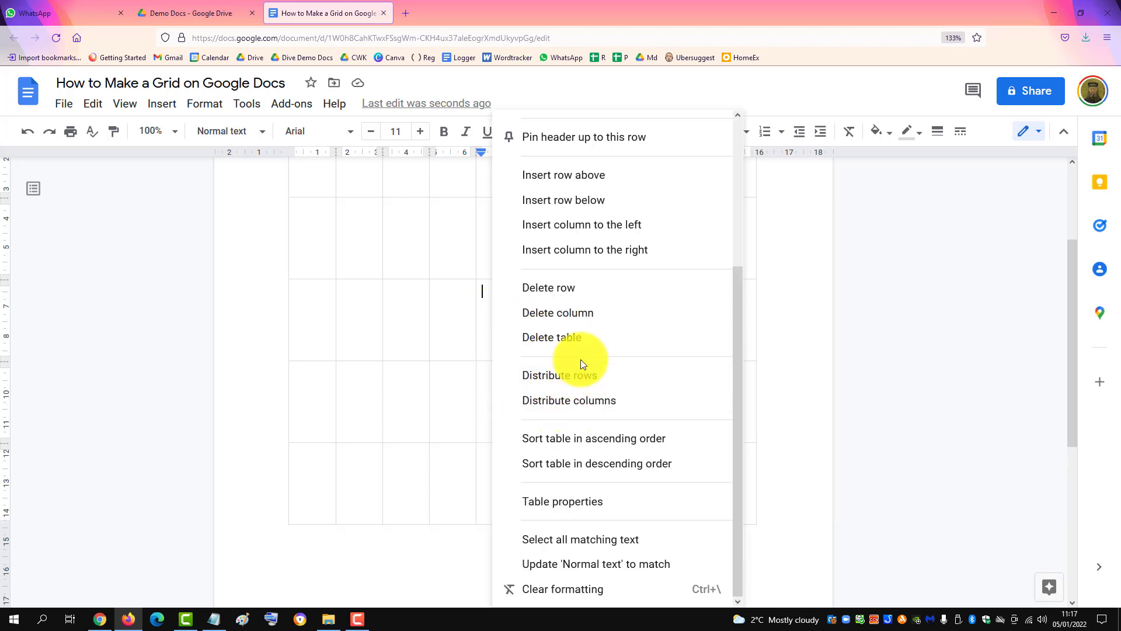
left_click(593, 201)
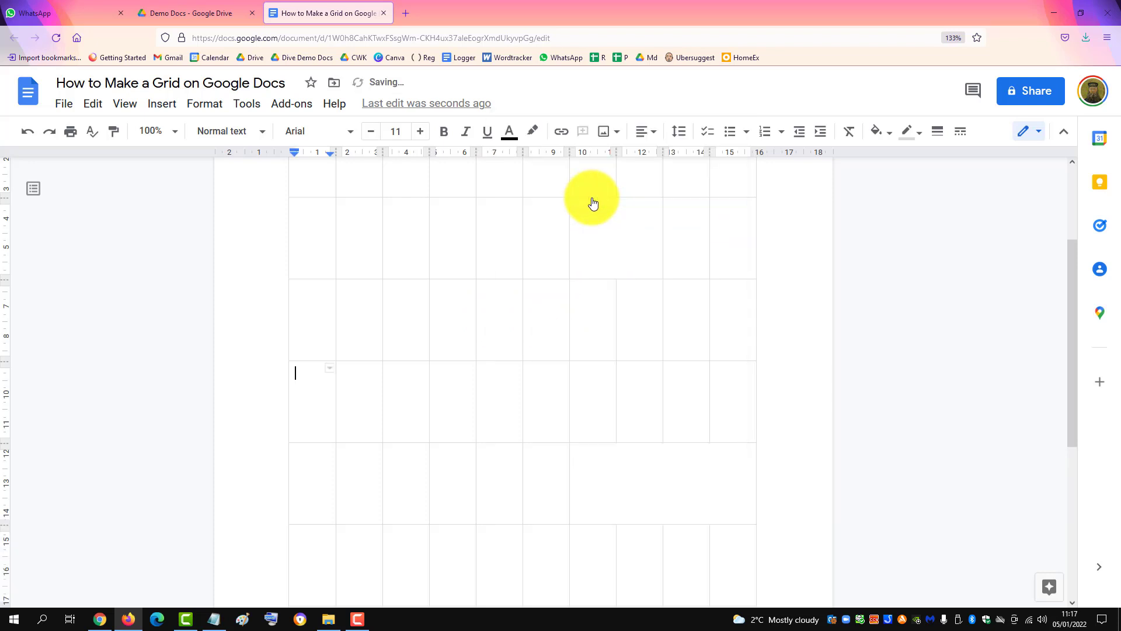
right_click(311, 406)
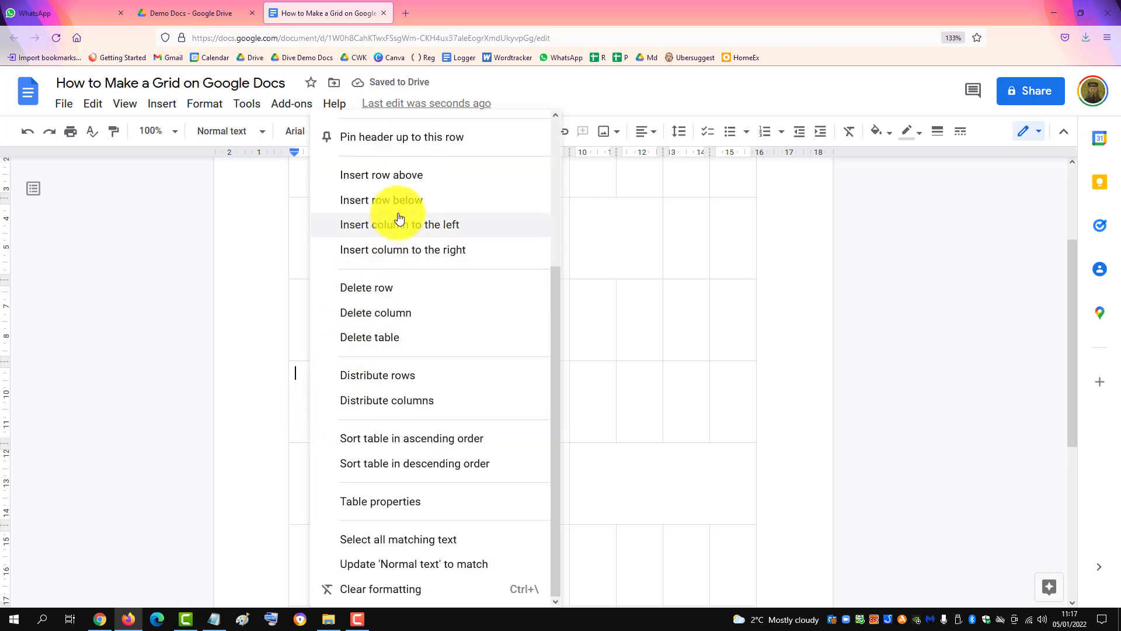
left_click(428, 234)
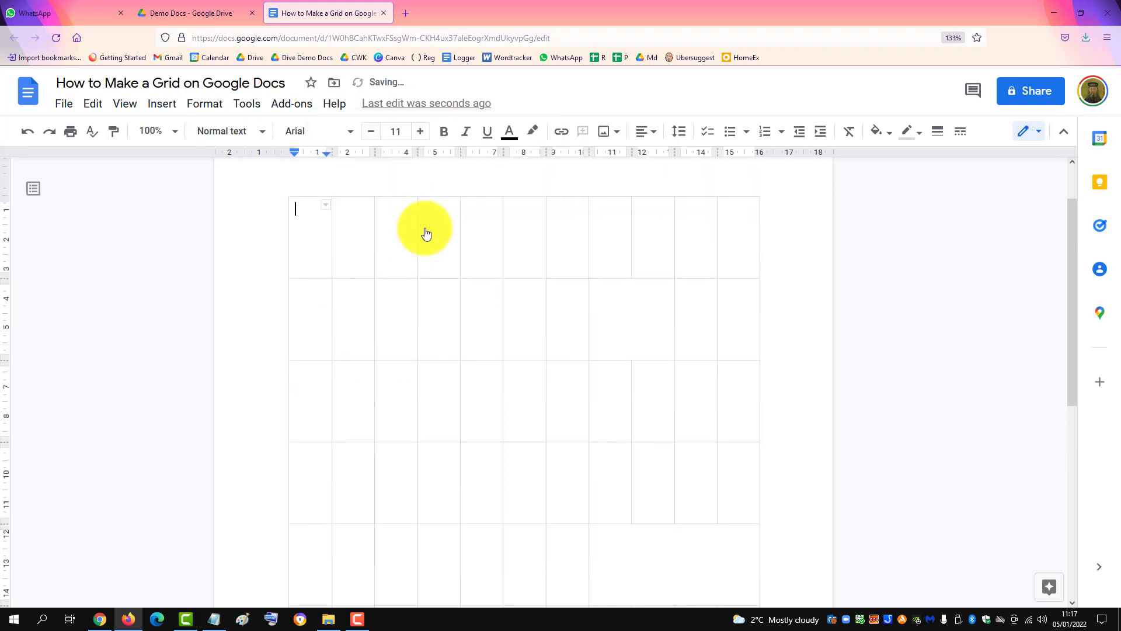
left_click(642, 374)
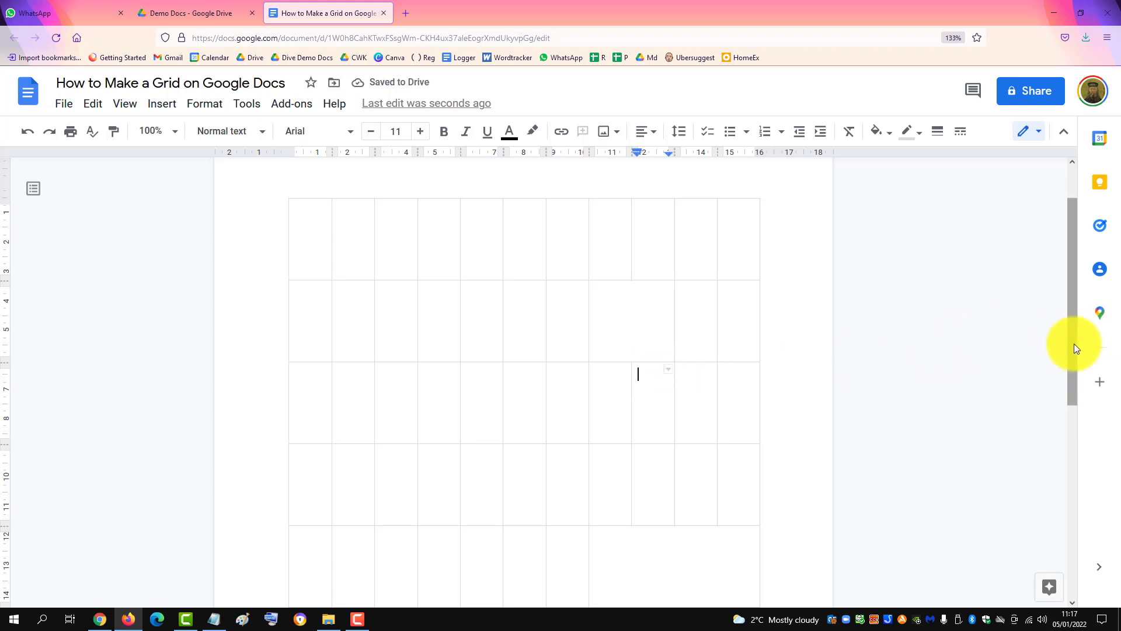